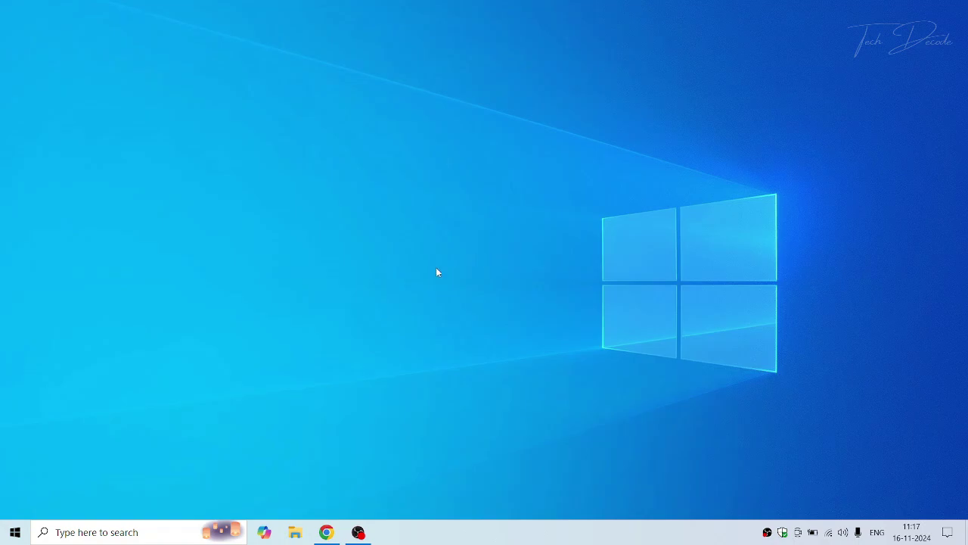
Step: Check the installed programs list in Control Panel
click(174, 533)
text(cont)
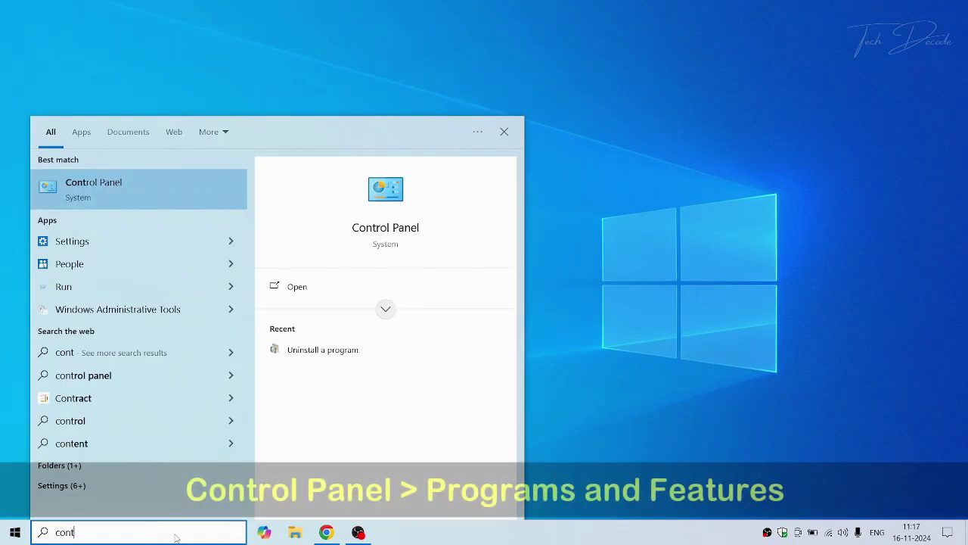
text(rol)
click(233, 201)
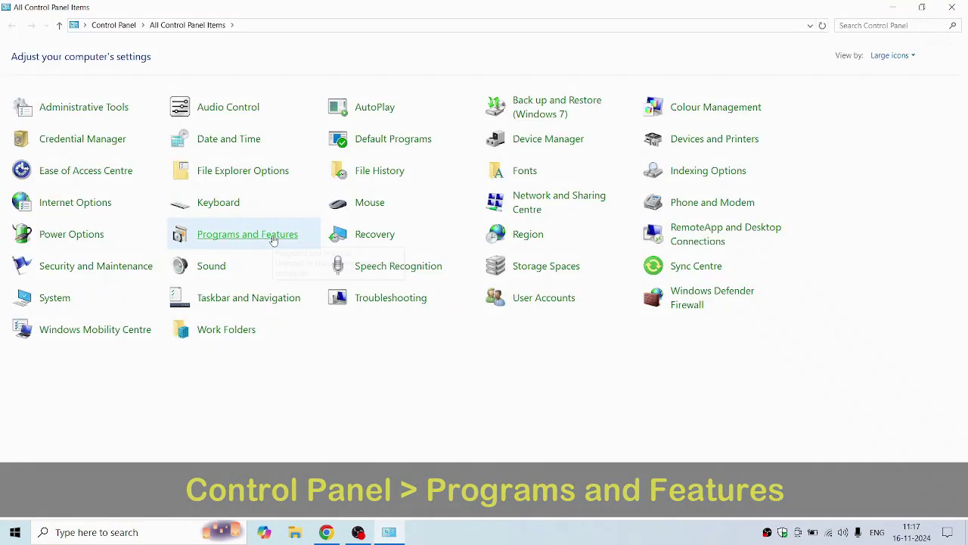
click(274, 239)
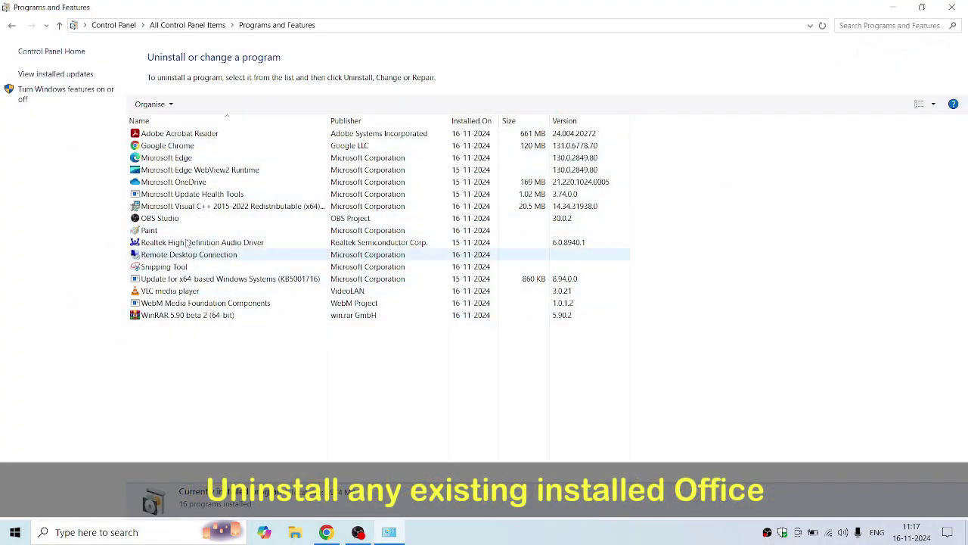
click(201, 194)
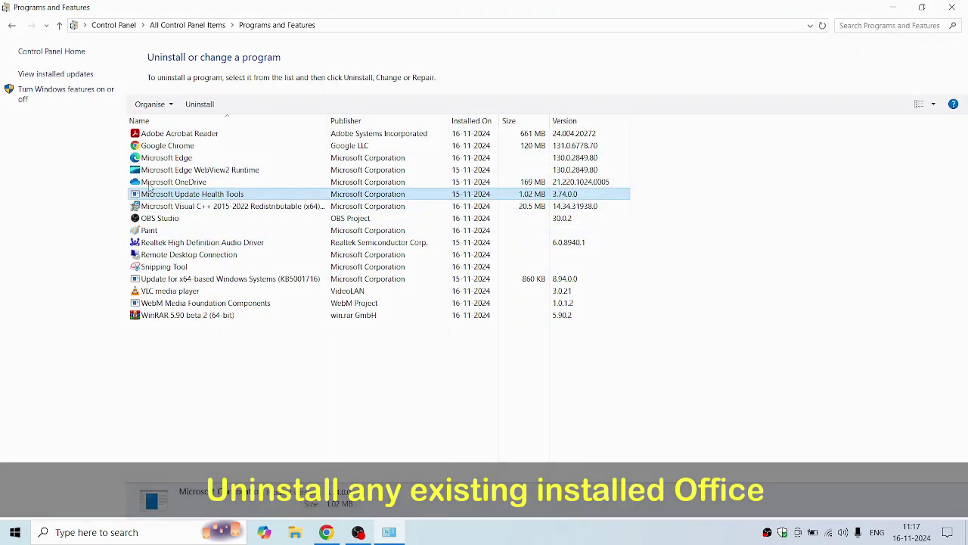
click(952, 6)
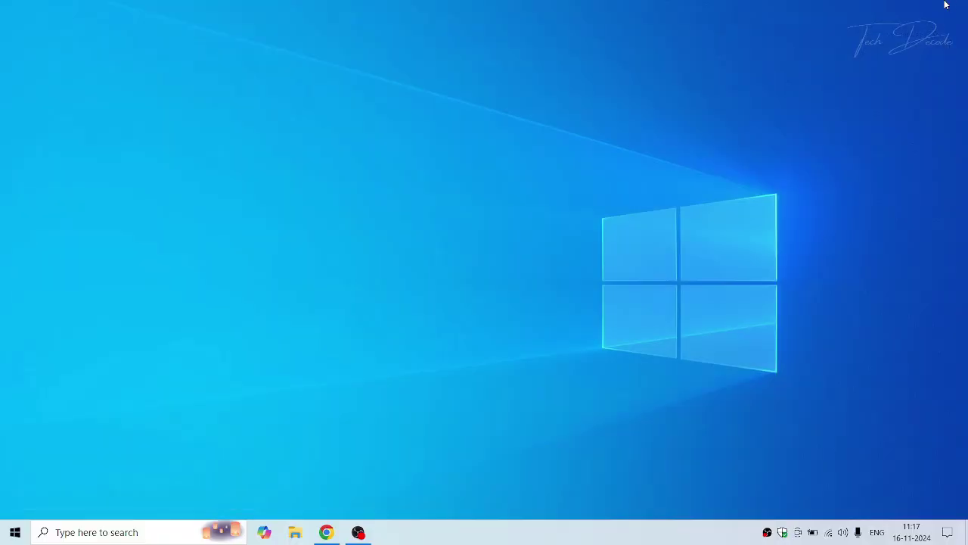
Step: Choose Office LTSC Professional Plus 2021 - Volume License as the Office suite
click(326, 532)
click(227, 40)
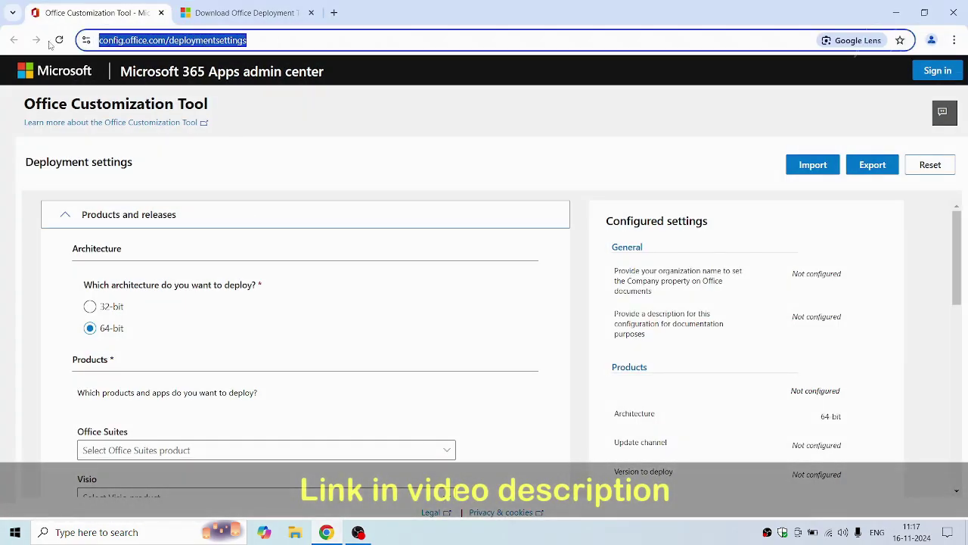
click(274, 103)
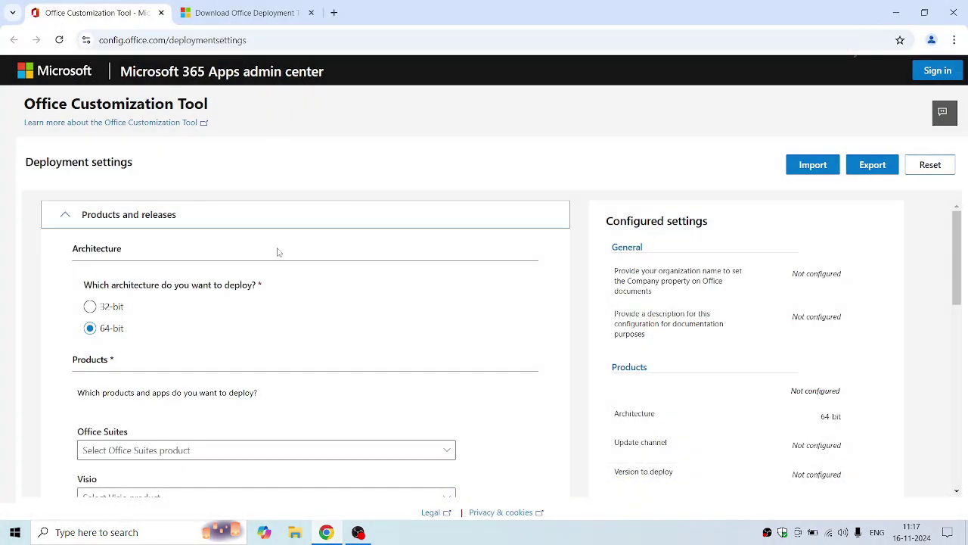
scroll(276, 262, down, 1)
scroll(235, 328, down, 2)
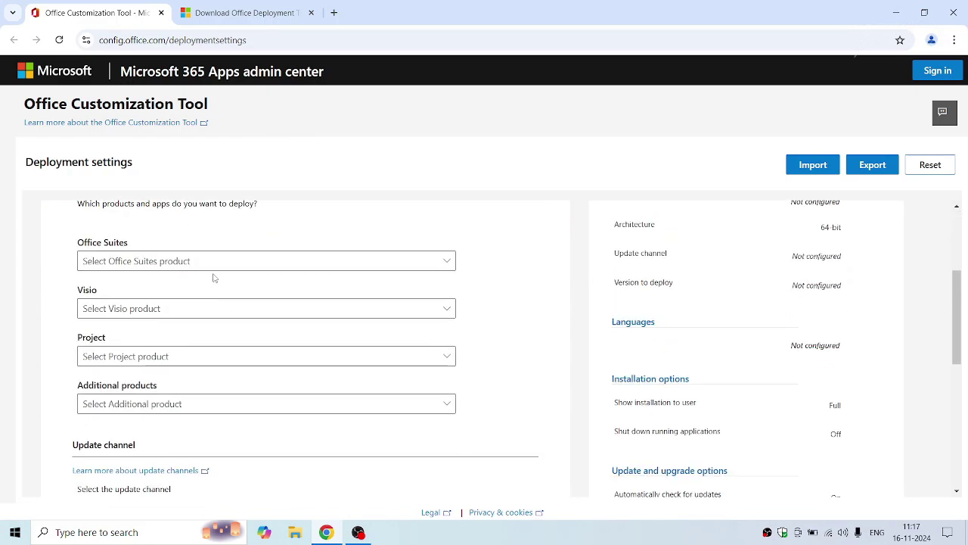
click(413, 261)
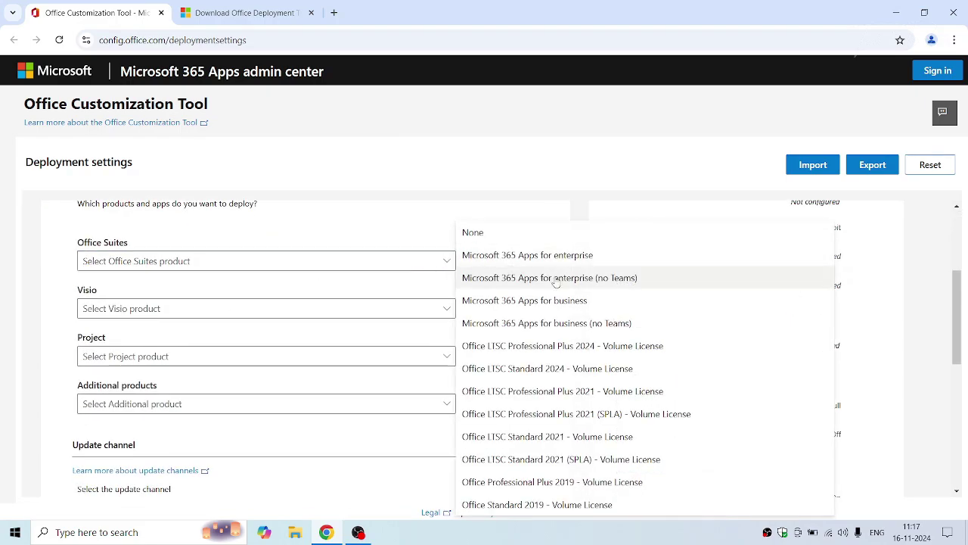
click(642, 392)
Step: Exclude Access, OneNote, OneDrive Desktop, Outlook and Publisher from the deployment
scroll(298, 311, down, 2)
scroll(299, 312, down, 2)
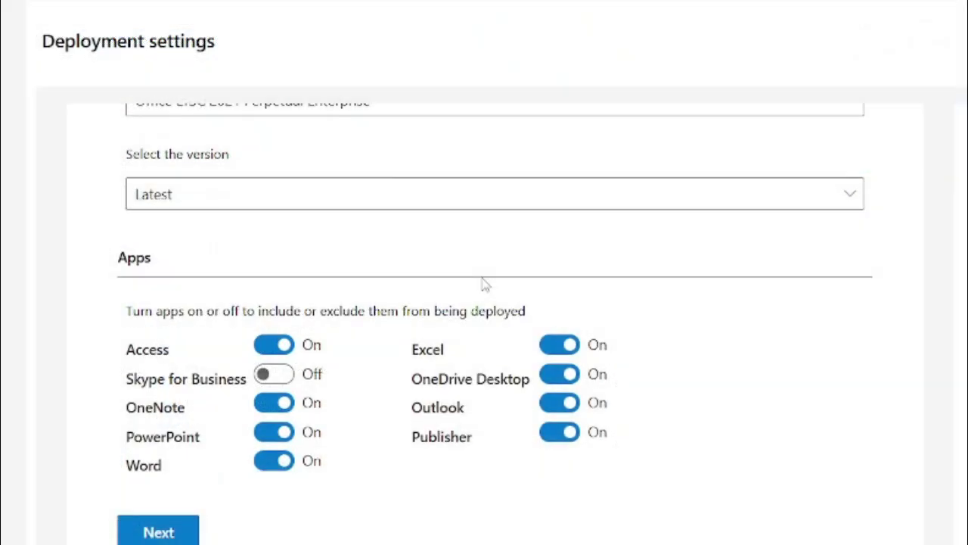
scroll(298, 311, down, 1)
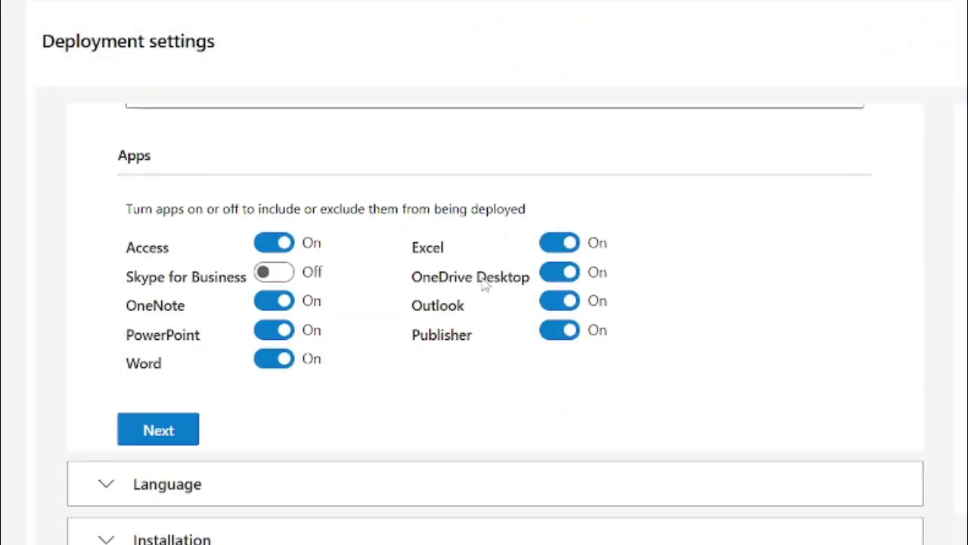
click(274, 244)
click(274, 301)
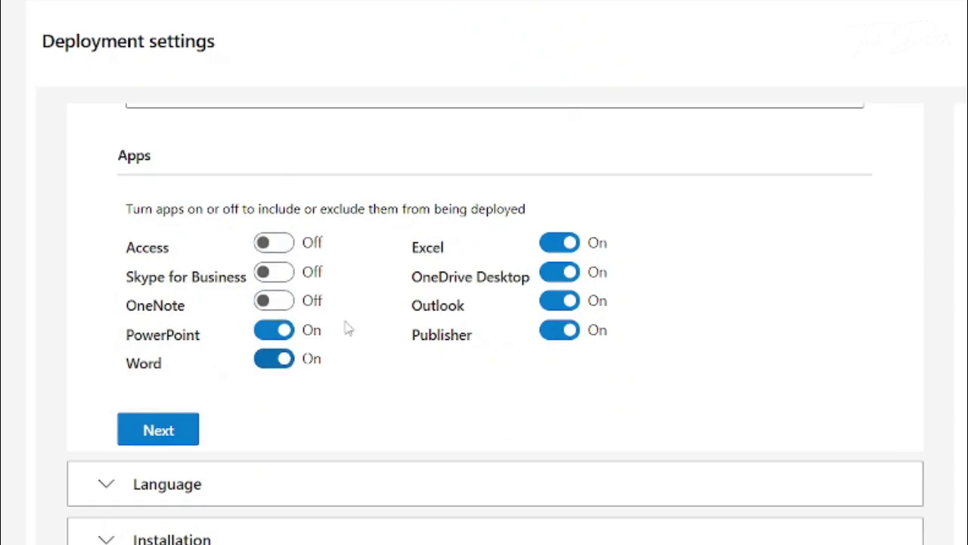
click(558, 273)
click(559, 301)
click(559, 329)
Step: Set English (United Kingdom) as the primary language
click(113, 275)
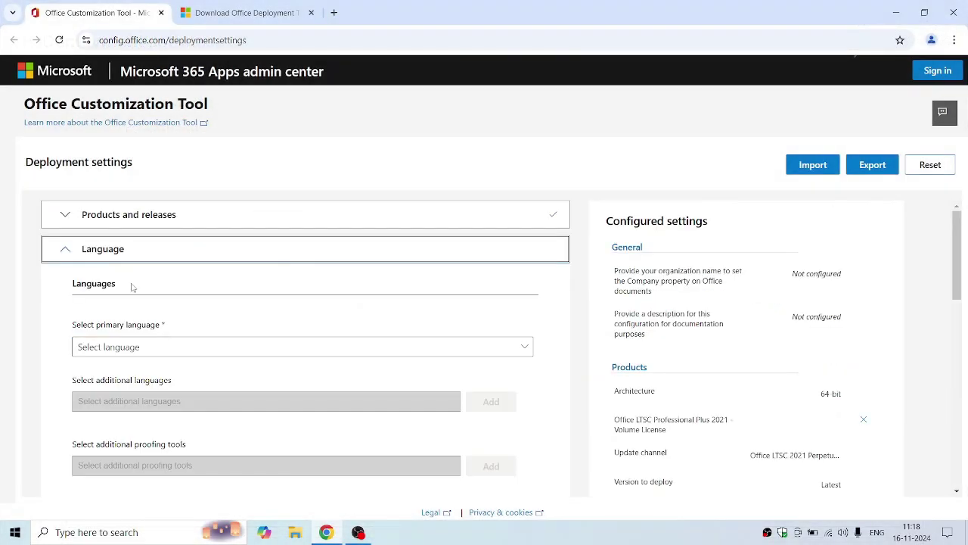
click(140, 345)
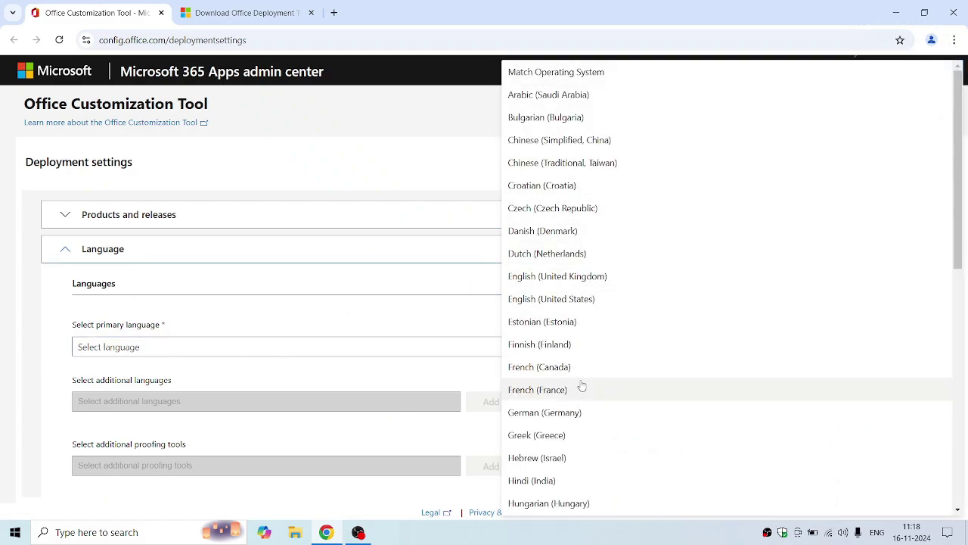
click(622, 281)
scroll(385, 313, down, 3)
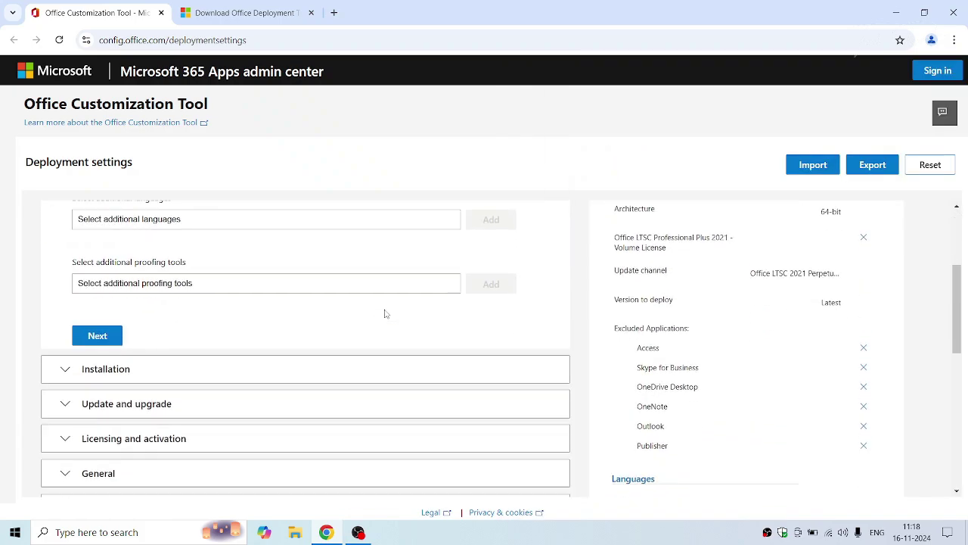
click(97, 328)
Step: Accept the default Installation, Update and upgrade, and Licensing settings
scroll(126, 331, down, 3)
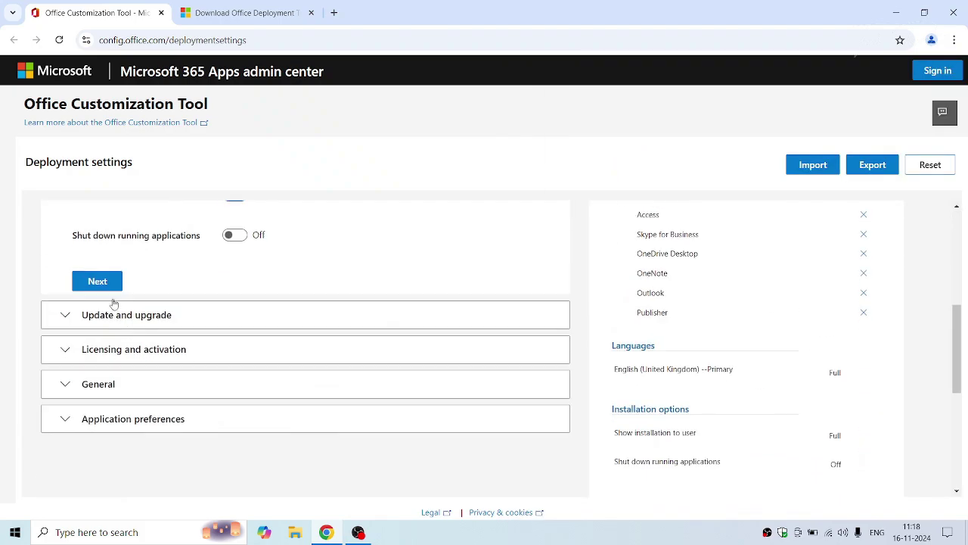
click(113, 286)
scroll(149, 310, down, 4)
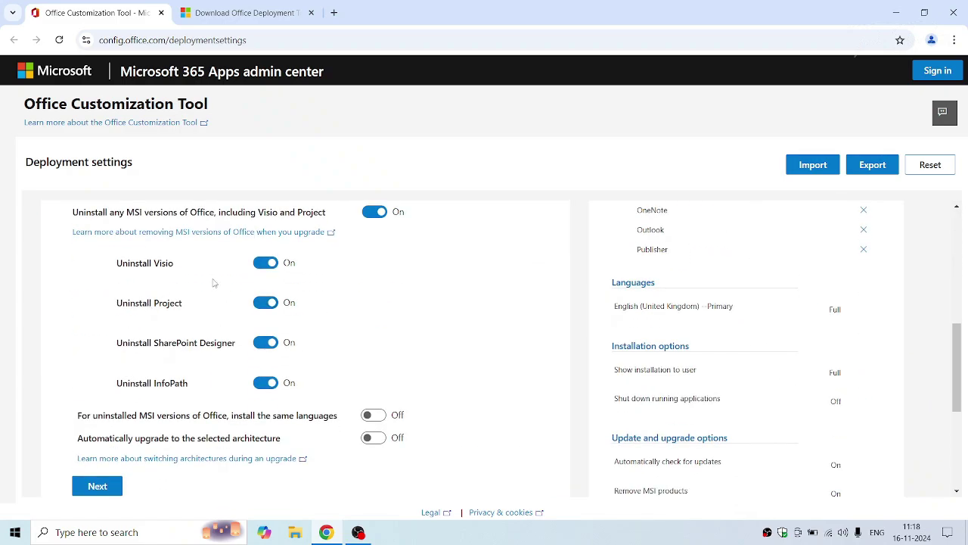
scroll(152, 295, down, 3)
click(114, 301)
scroll(151, 340, down, 3)
click(97, 461)
Step: Accept the General and Application preferences defaults
scroll(154, 340, down, 2)
scroll(154, 340, down, 3)
click(110, 274)
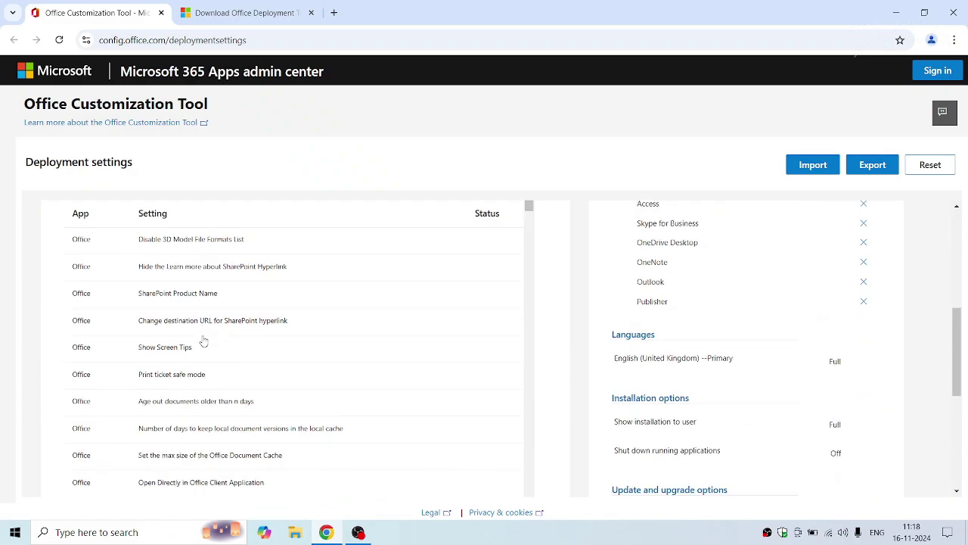
scroll(203, 341, down, 5)
click(97, 416)
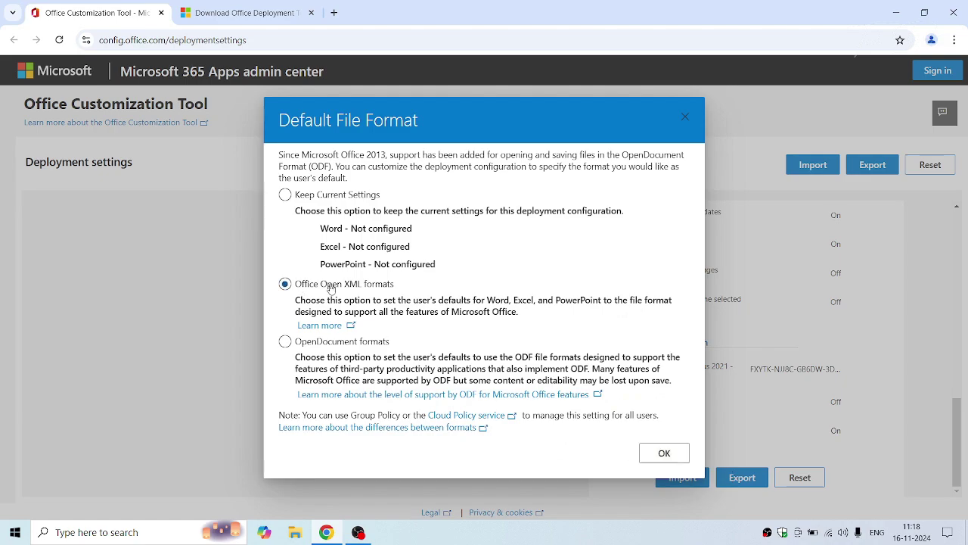
Step: Choose Office Open XML formats, accept the license terms, and export Configuration.xml
click(646, 454)
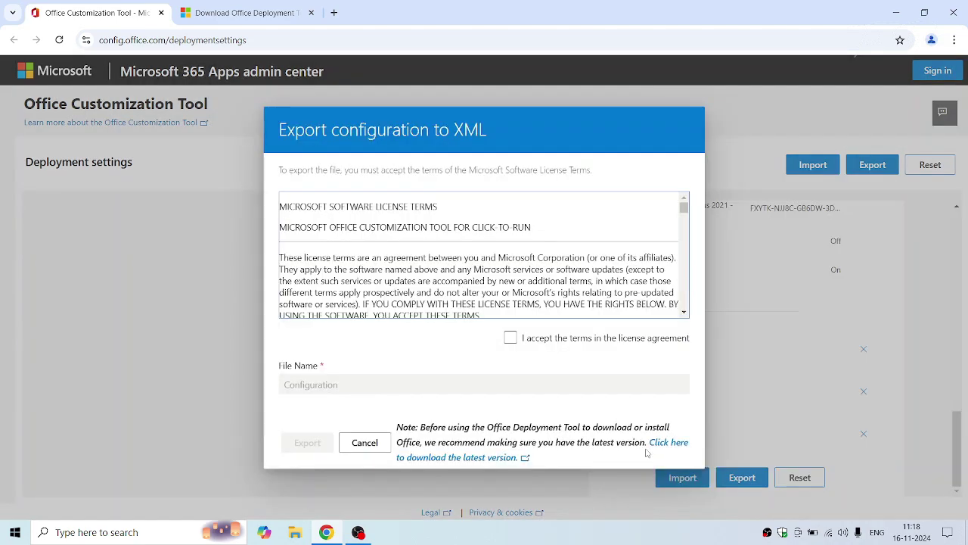
click(511, 338)
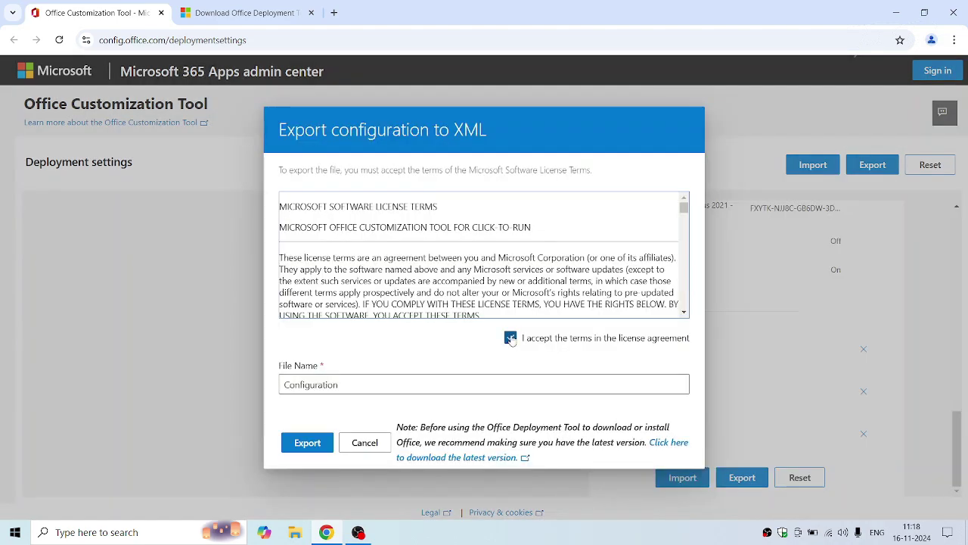
click(307, 443)
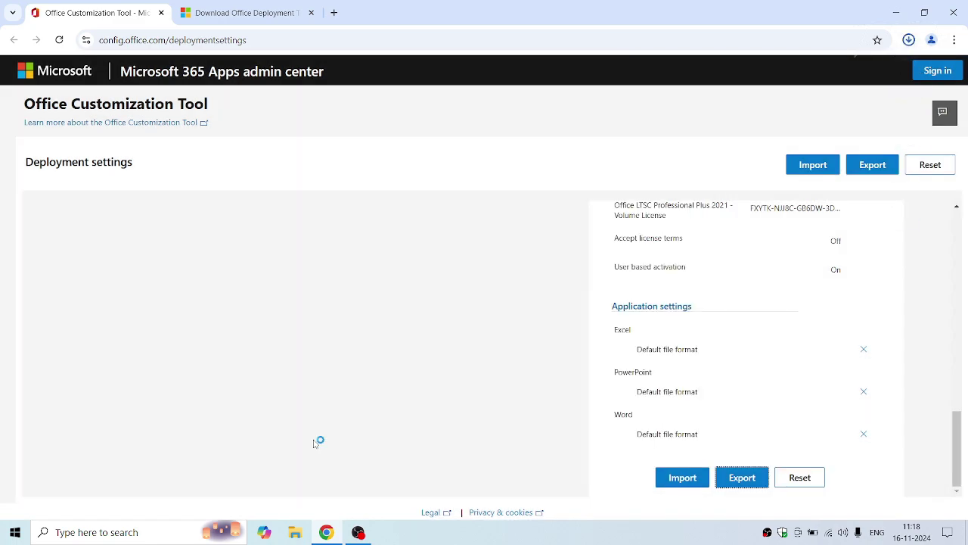
Step: Download the Office Deployment Tool and show it in the Downloads folder
click(246, 13)
click(371, 40)
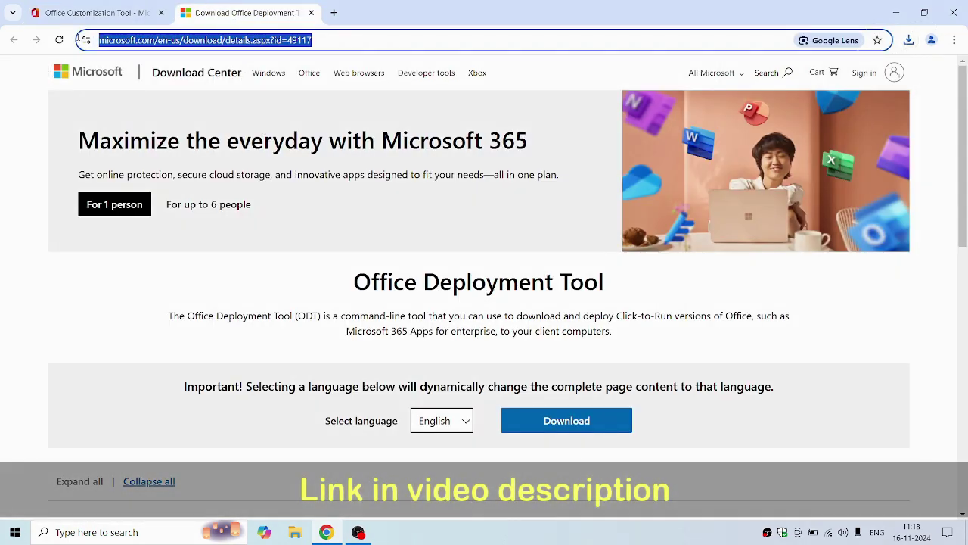
scroll(454, 190, down, 1)
scroll(470, 185, down, 1)
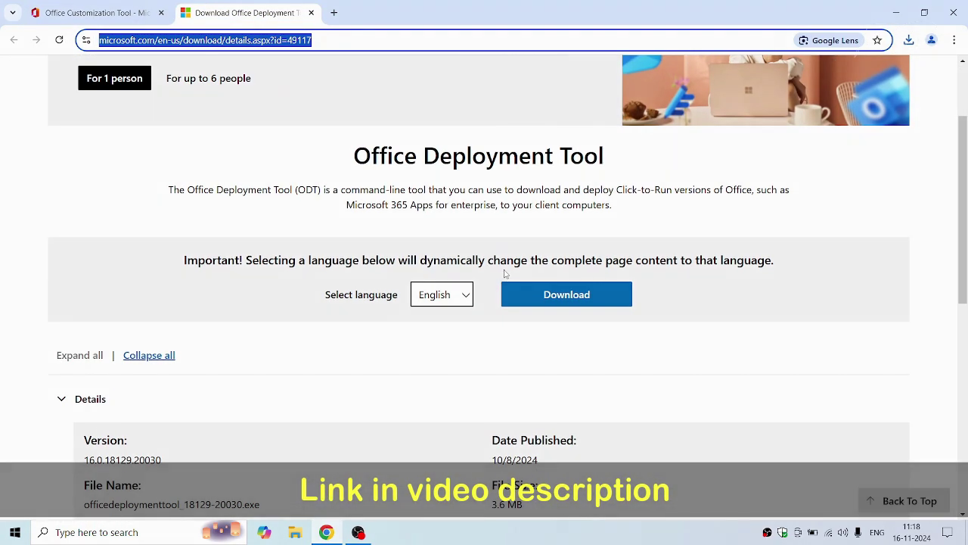
click(559, 297)
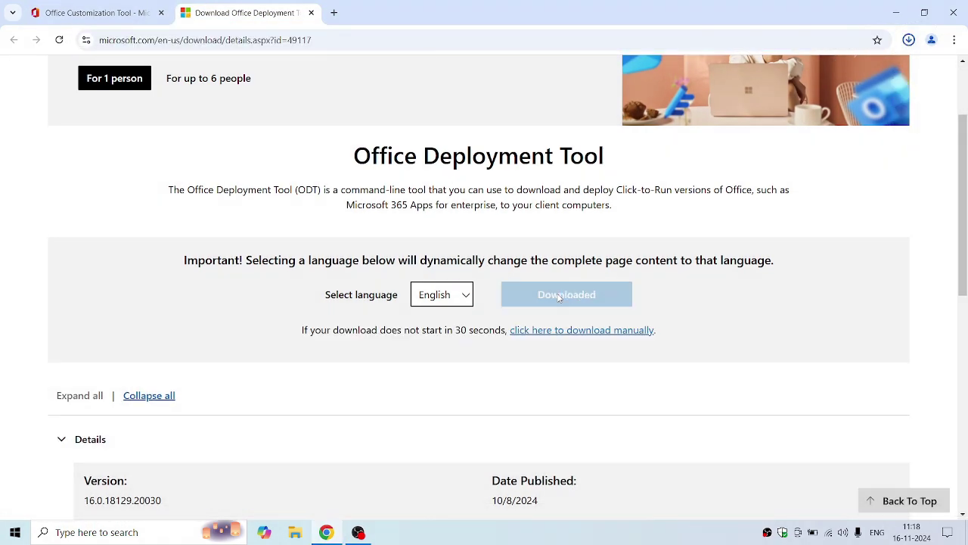
click(908, 40)
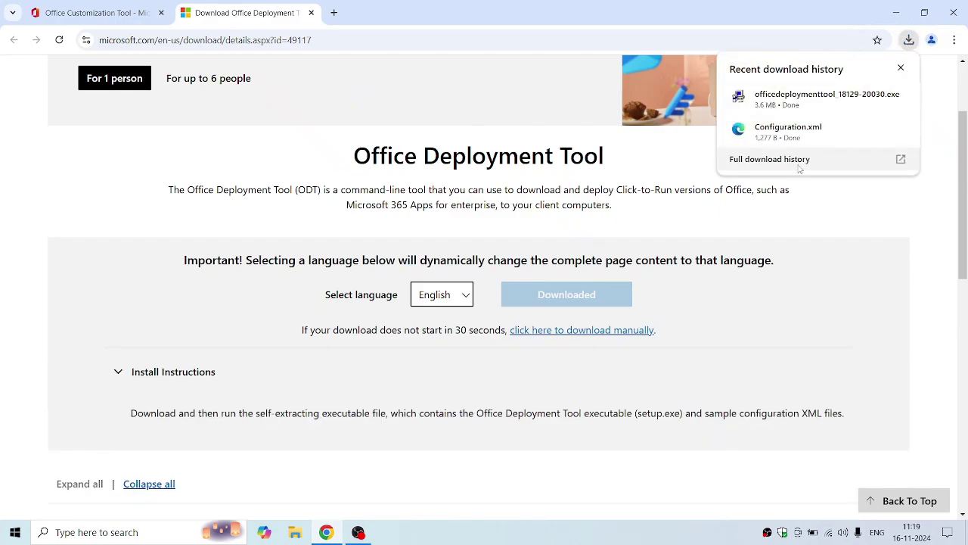
click(899, 129)
Step: Create a new folder named 'Office 2021' in Downloads
drag(209, 151, 165, 97)
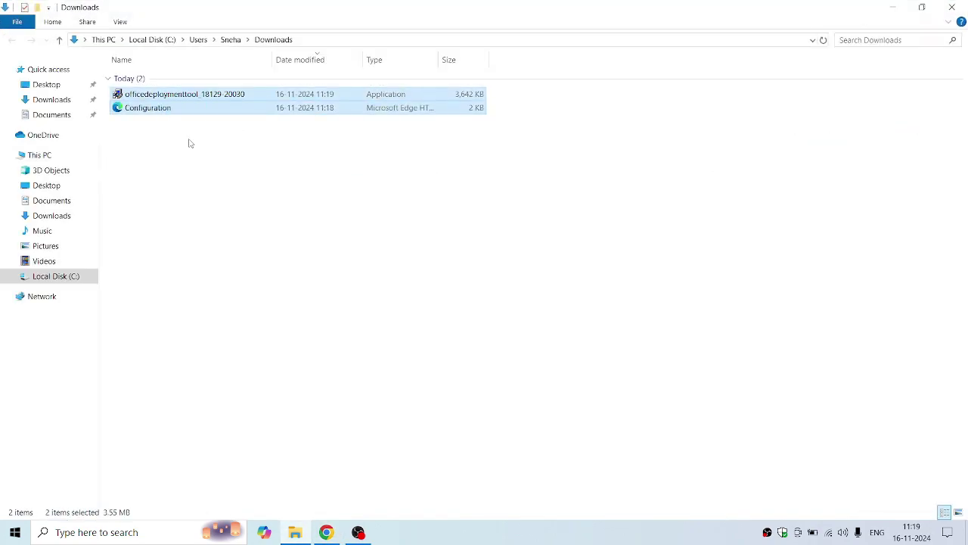
click(190, 143)
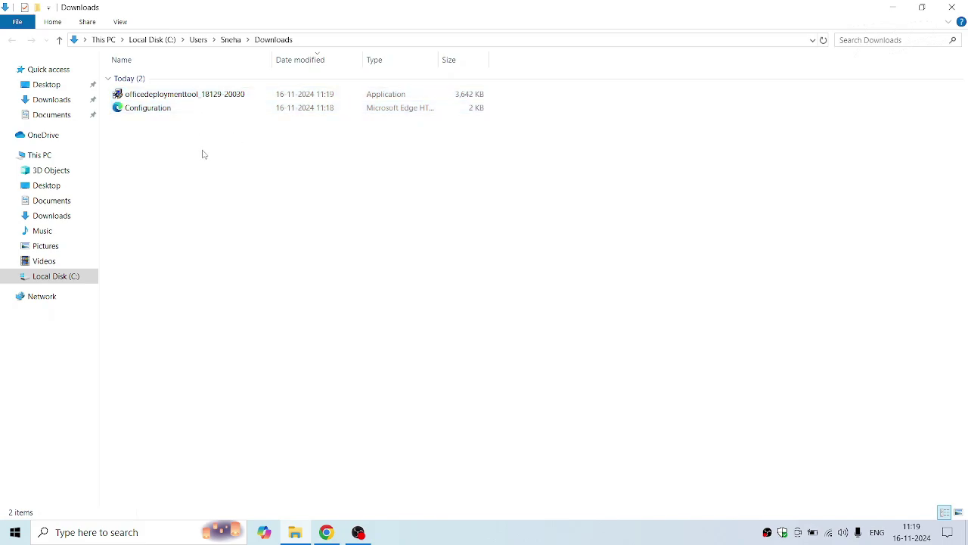
right_click(201, 141)
mouse_move(229, 293)
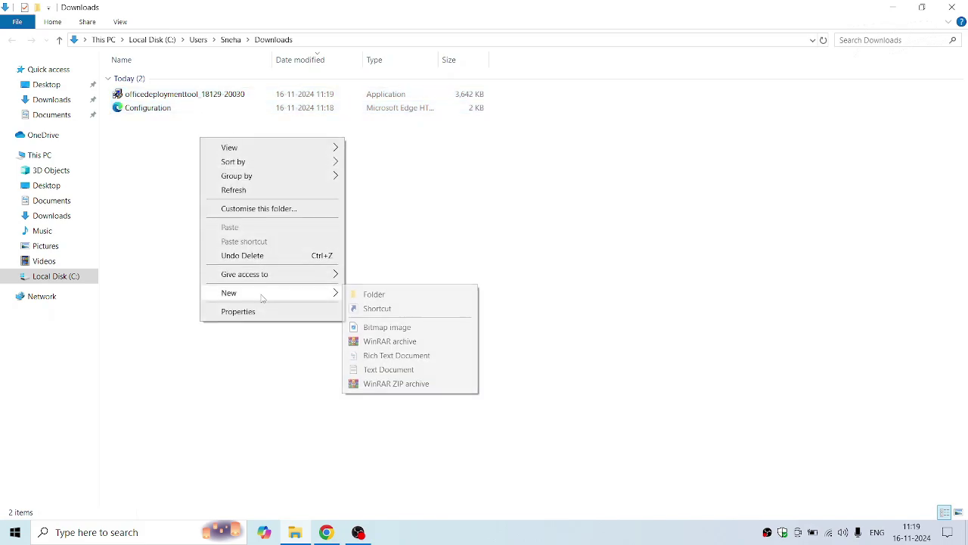
click(375, 296)
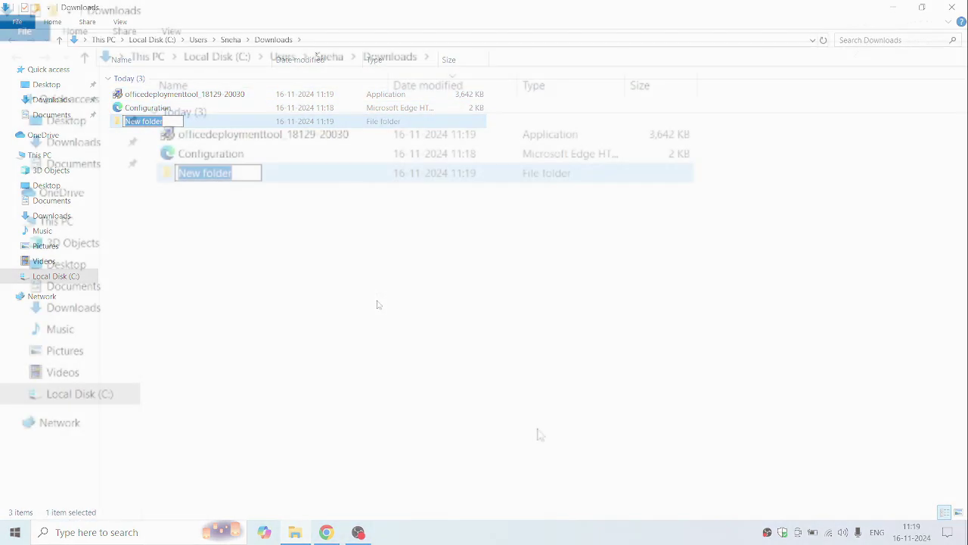
text(Office 202)
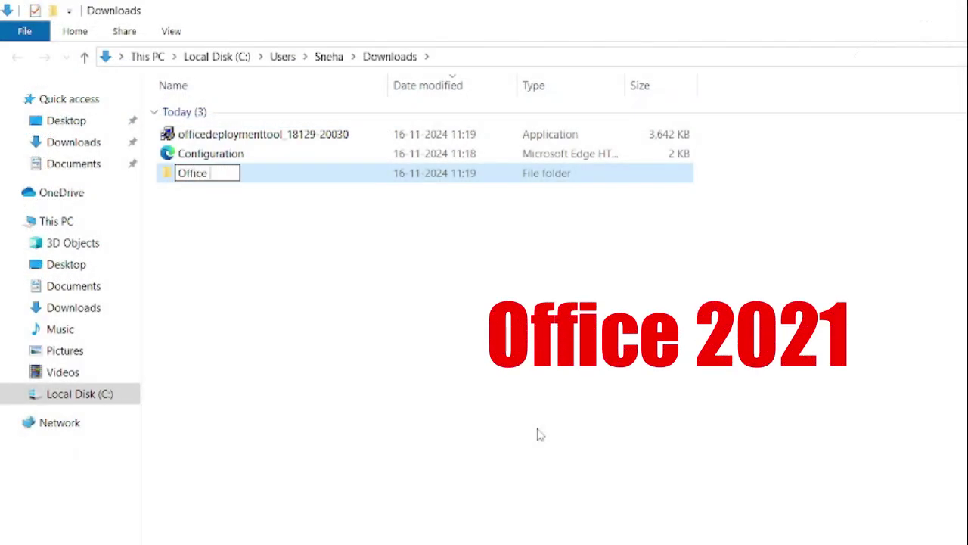
text(1)
key(Return)
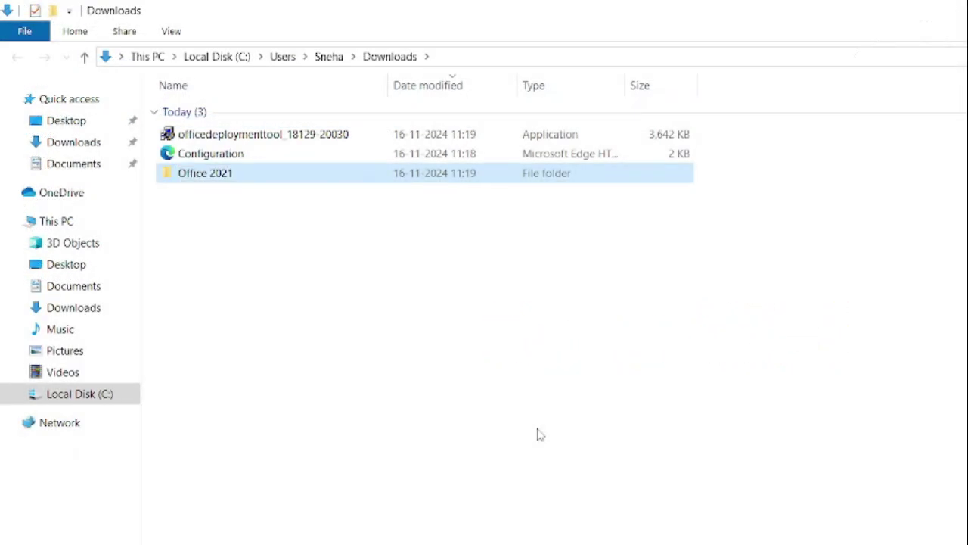
click(540, 434)
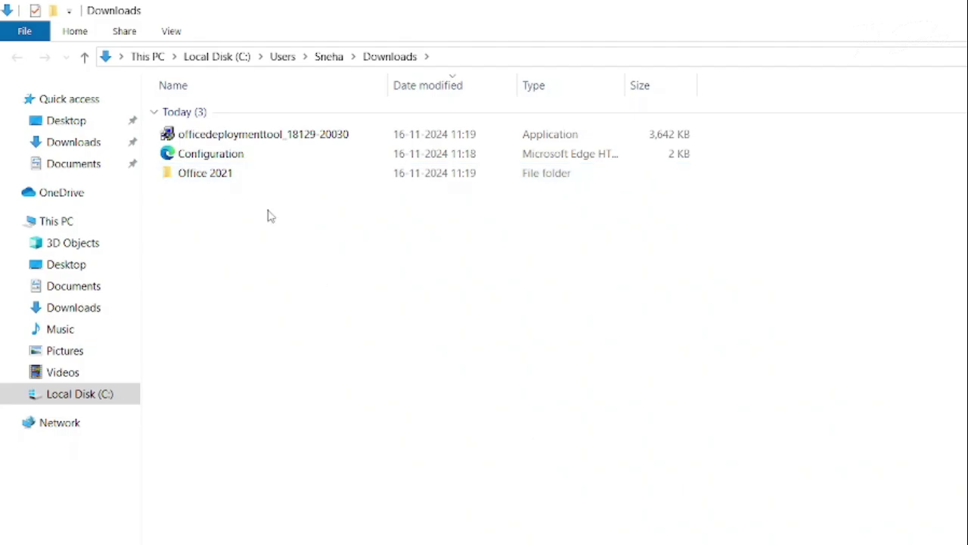
Step: Run the Office Deployment Tool as administrator and extract it into Downloads\Office 2021
right_click(260, 138)
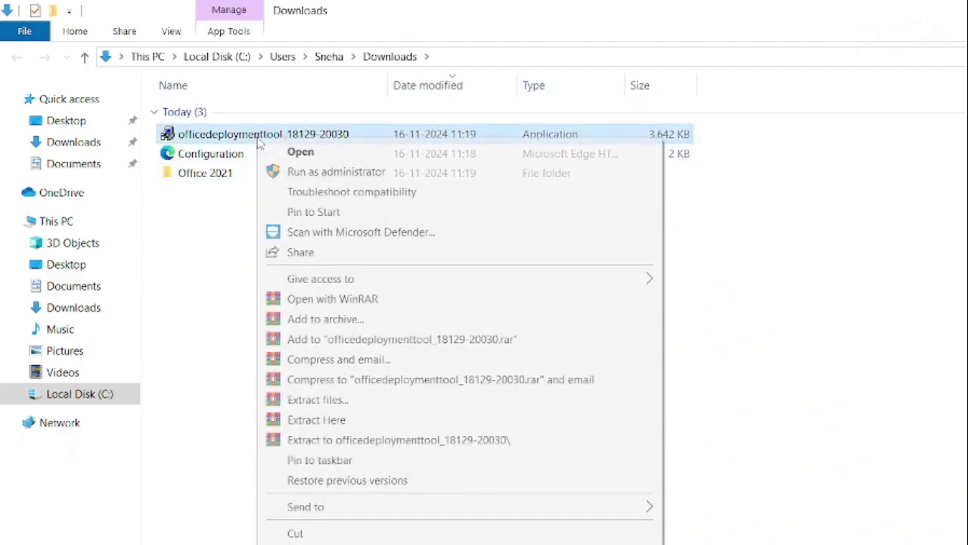
click(287, 171)
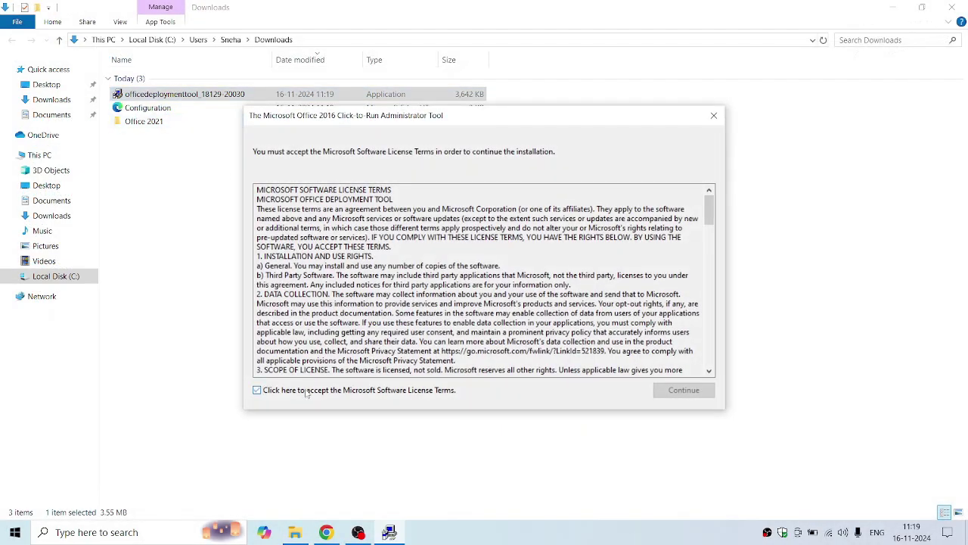
click(661, 394)
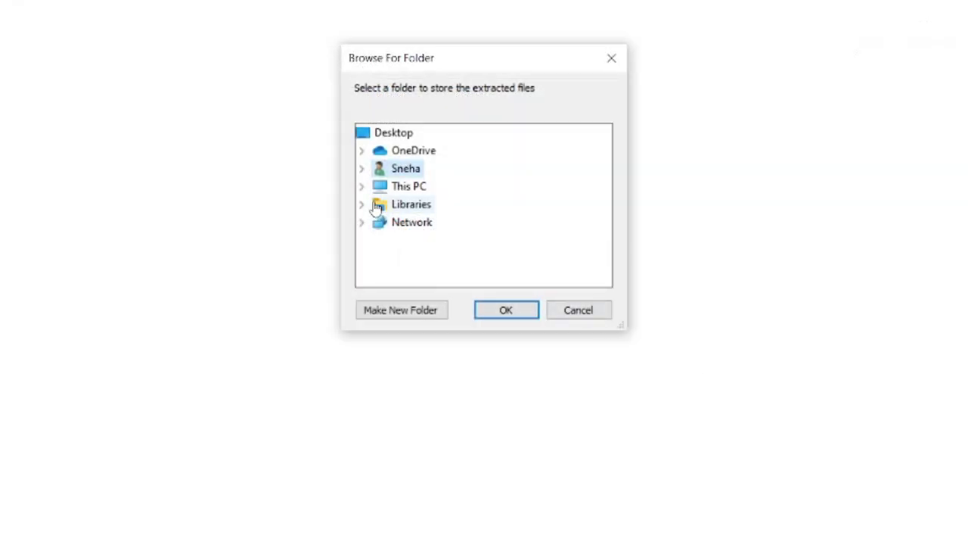
click(365, 189)
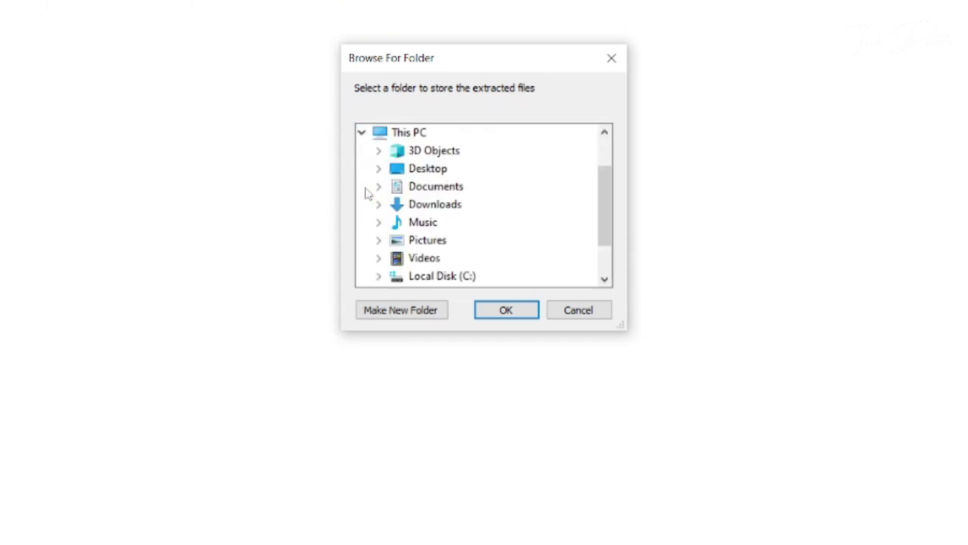
click(378, 204)
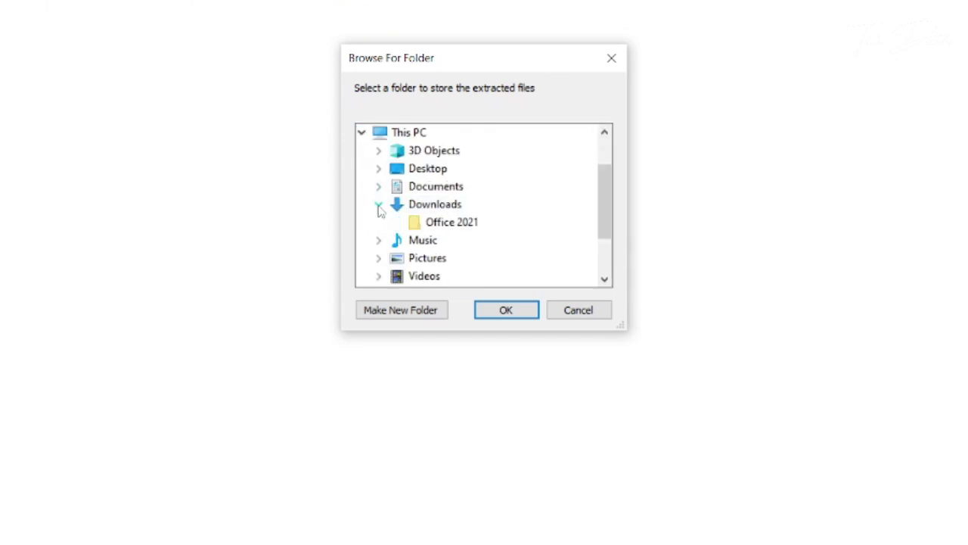
click(448, 227)
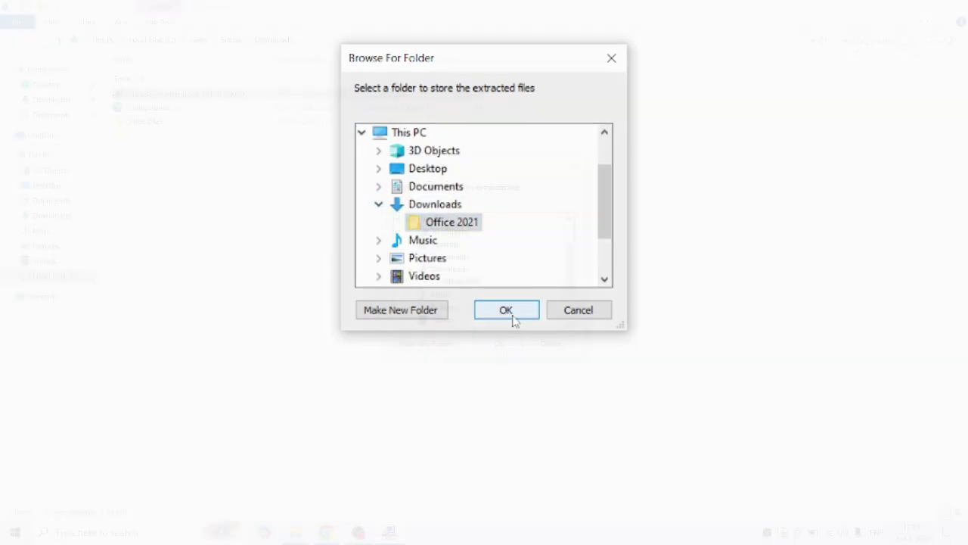
click(508, 316)
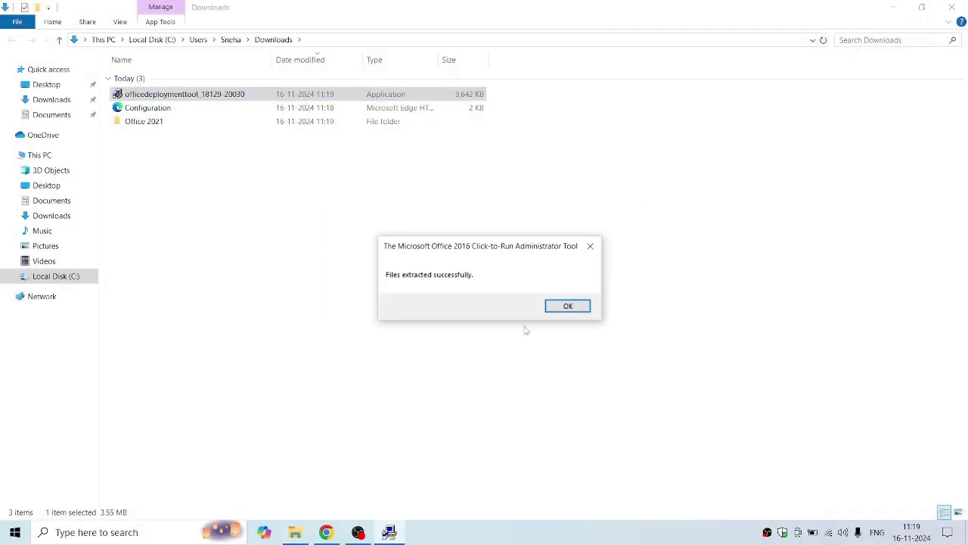
click(548, 310)
Step: Move the Configuration file into the Office 2021 folder
click(141, 111)
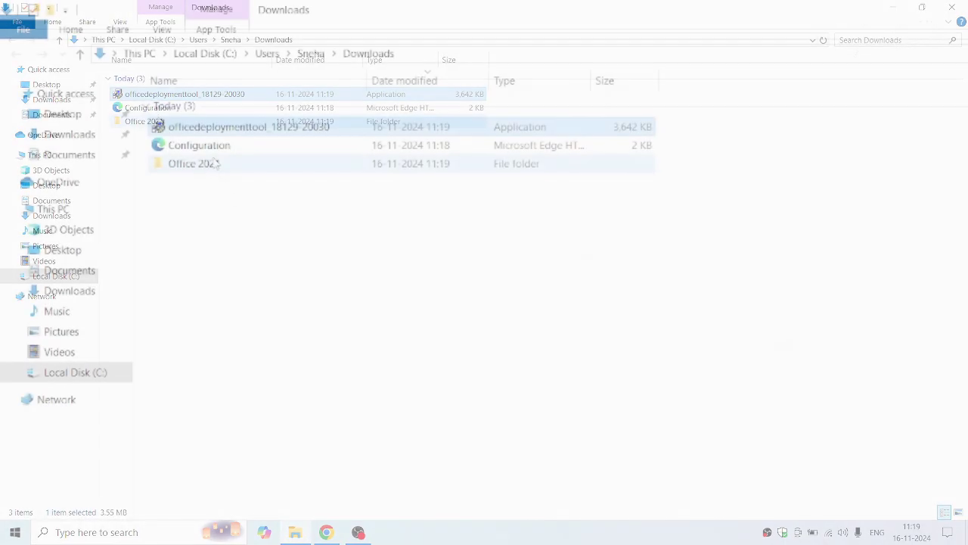
right_click(212, 151)
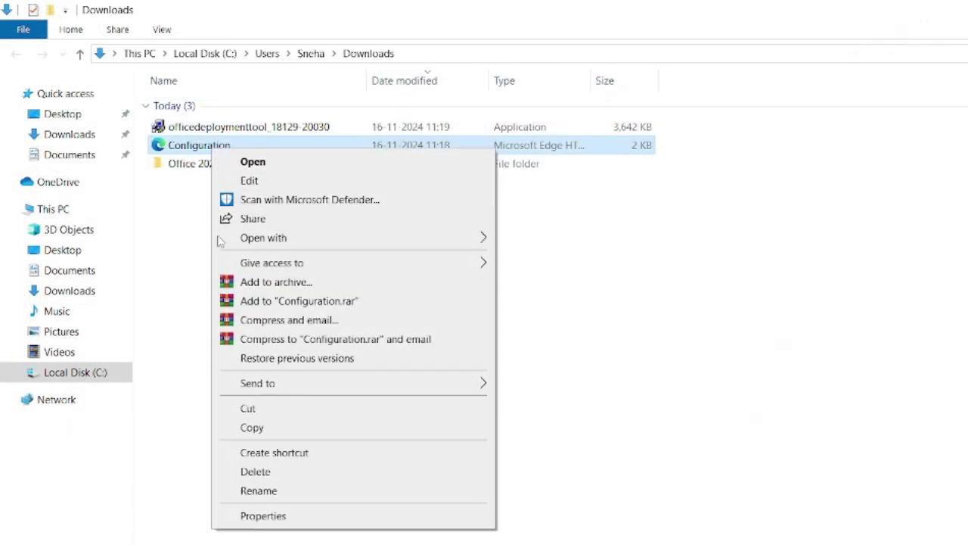
click(305, 413)
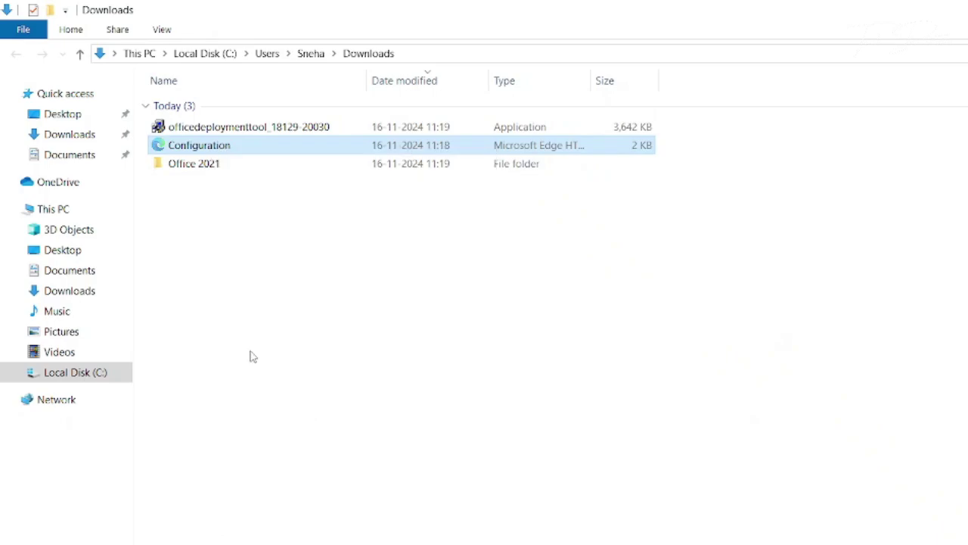
double_click(218, 170)
right_click(232, 251)
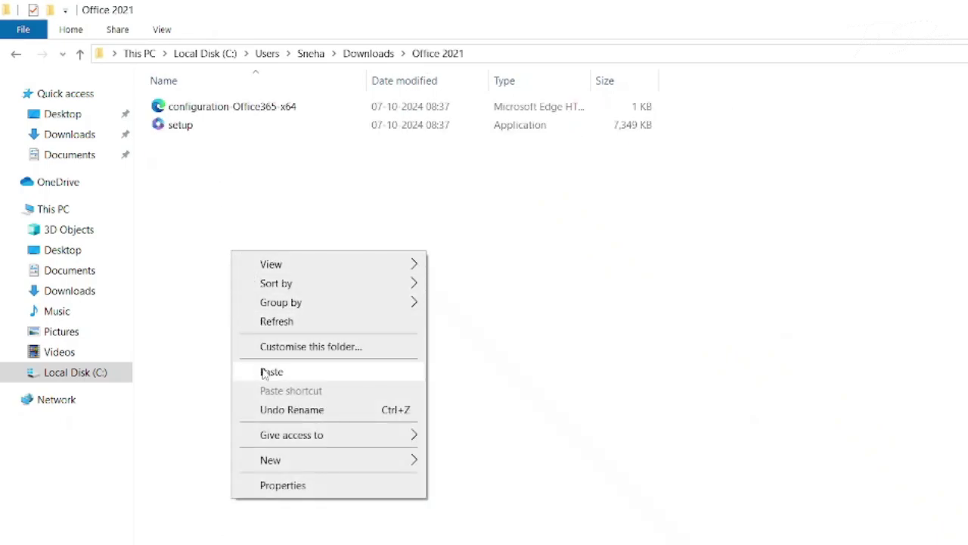
click(327, 373)
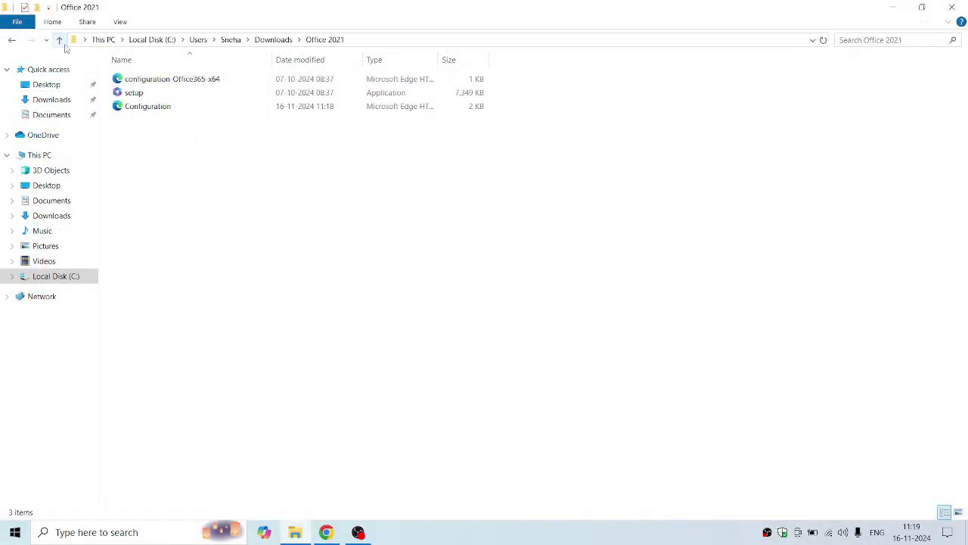
Step: Copy the Office 2021 folder onto Local Disk (C:)
click(60, 40)
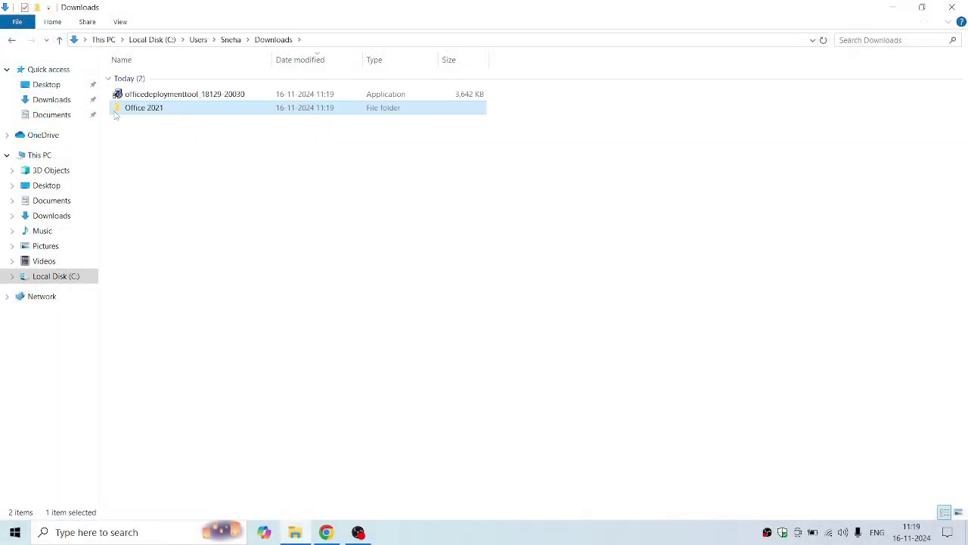
right_click(159, 112)
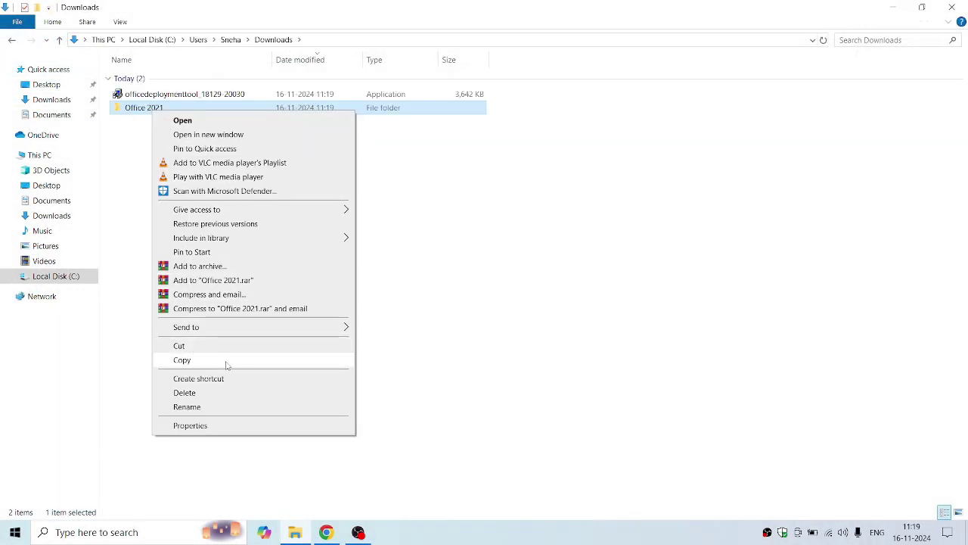
click(211, 363)
click(42, 156)
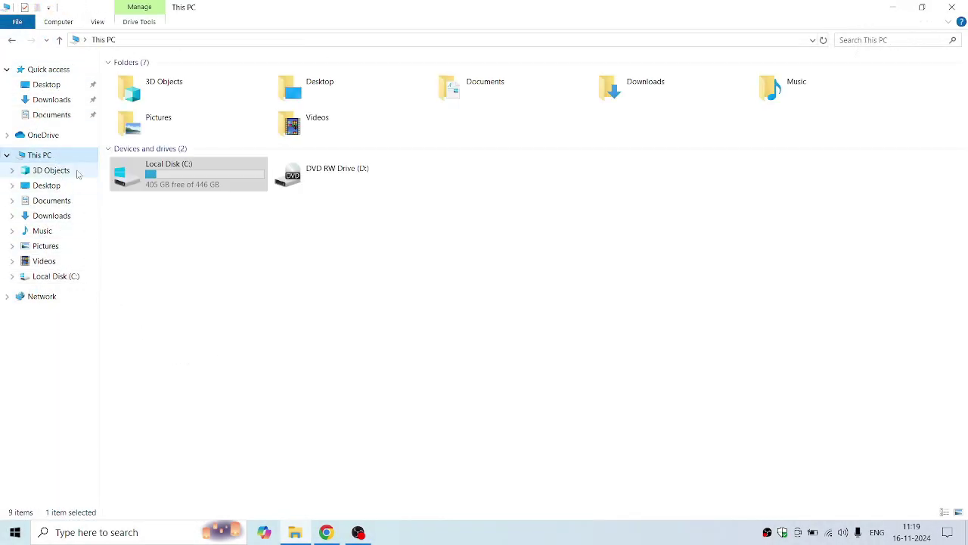
double_click(215, 188)
right_click(173, 220)
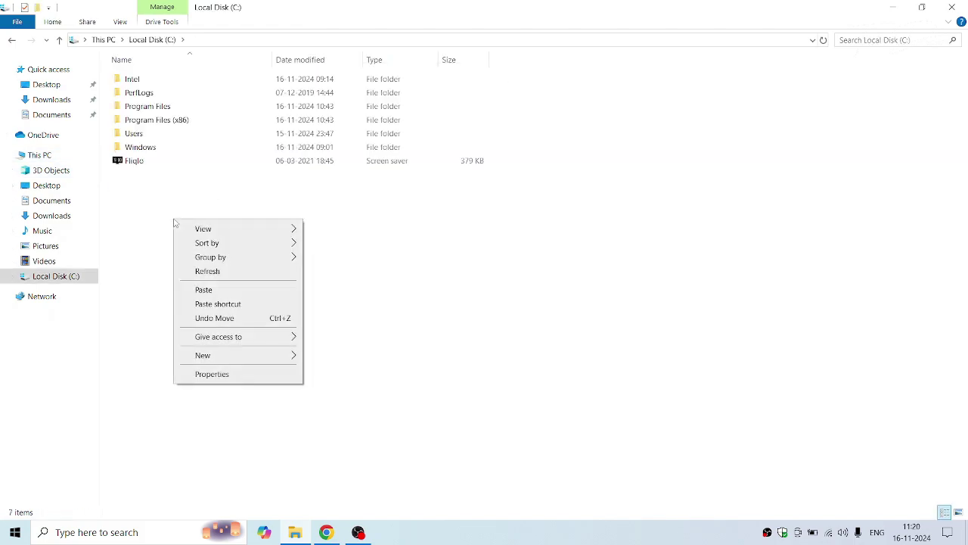
click(232, 290)
click(244, 292)
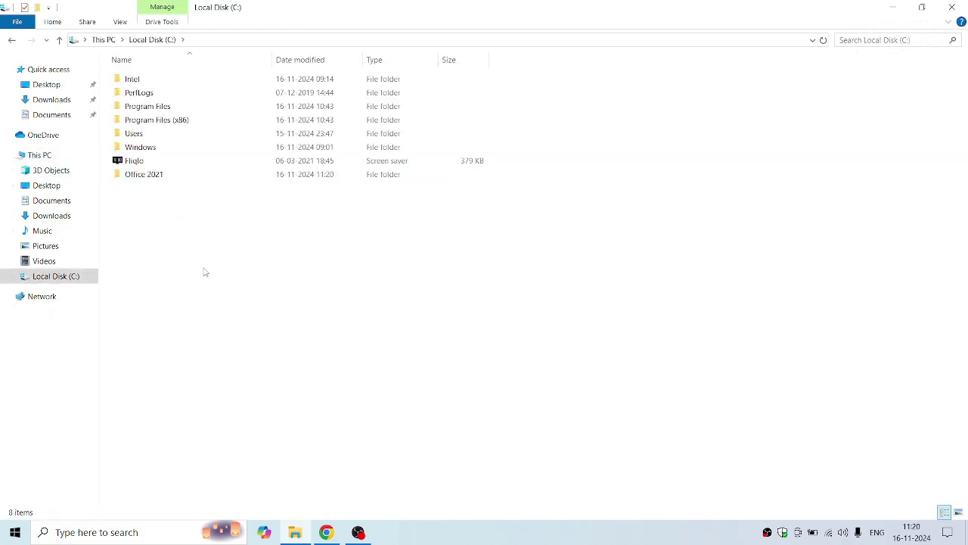
Step: Rename C:\Office 2021\Configuration to lowercase 'configuration'
double_click(160, 179)
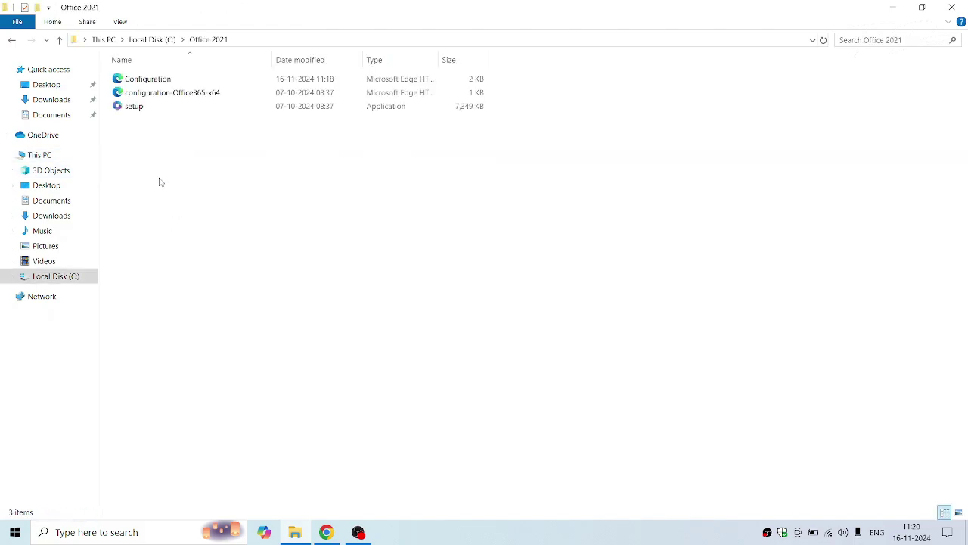
click(257, 147)
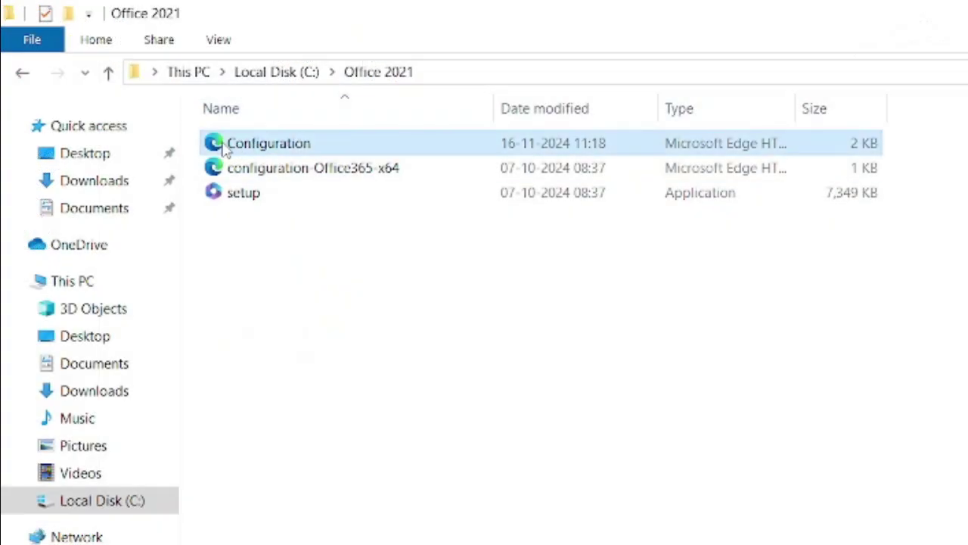
click(236, 154)
key(Home)
key(Right)
key(BackSpace)
text(c)
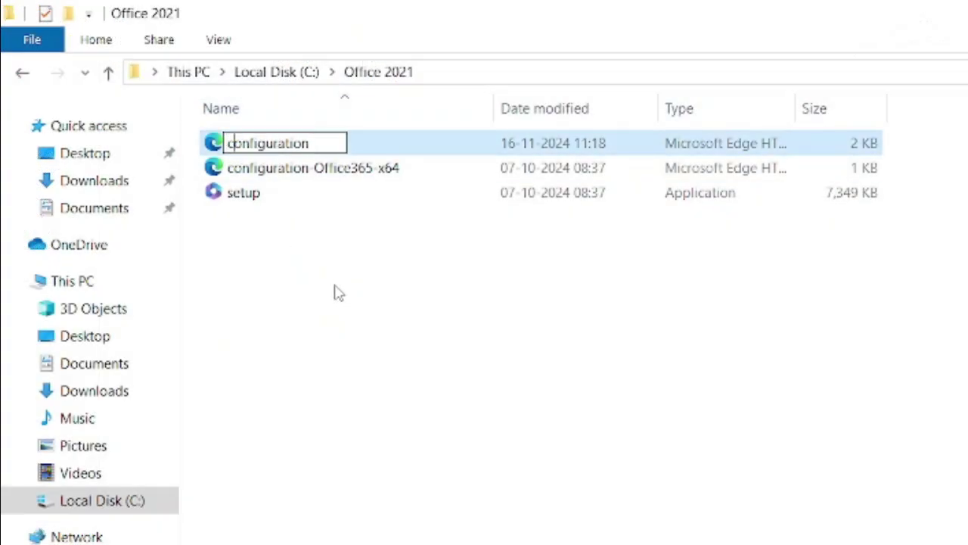
click(337, 293)
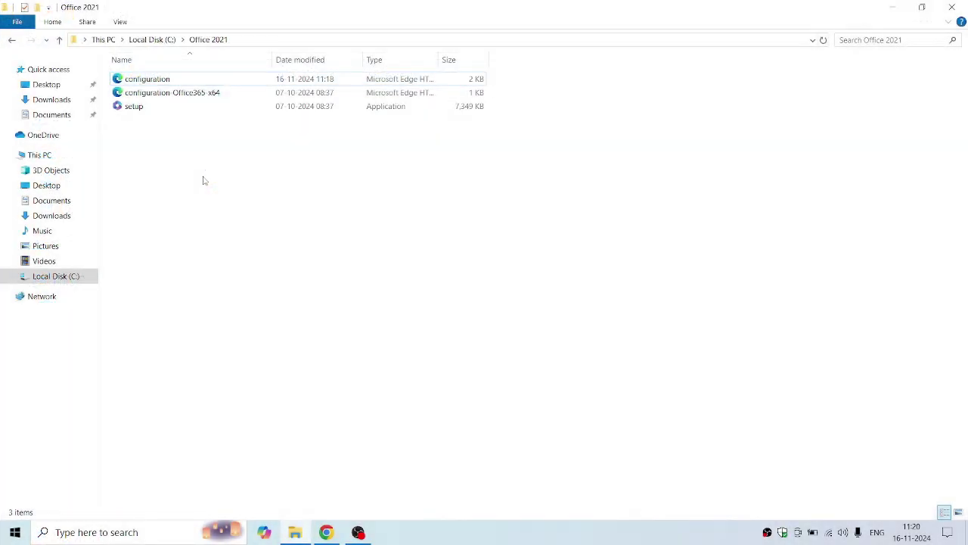
click(77, 529)
Step: Launch Command Prompt as administrator from the cmd search
text(cmd)
right_click(97, 189)
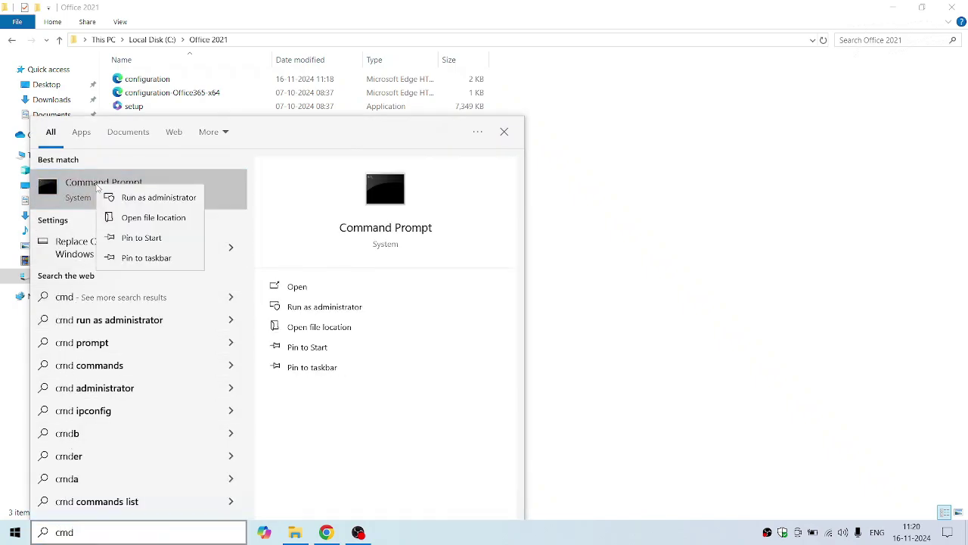
click(156, 198)
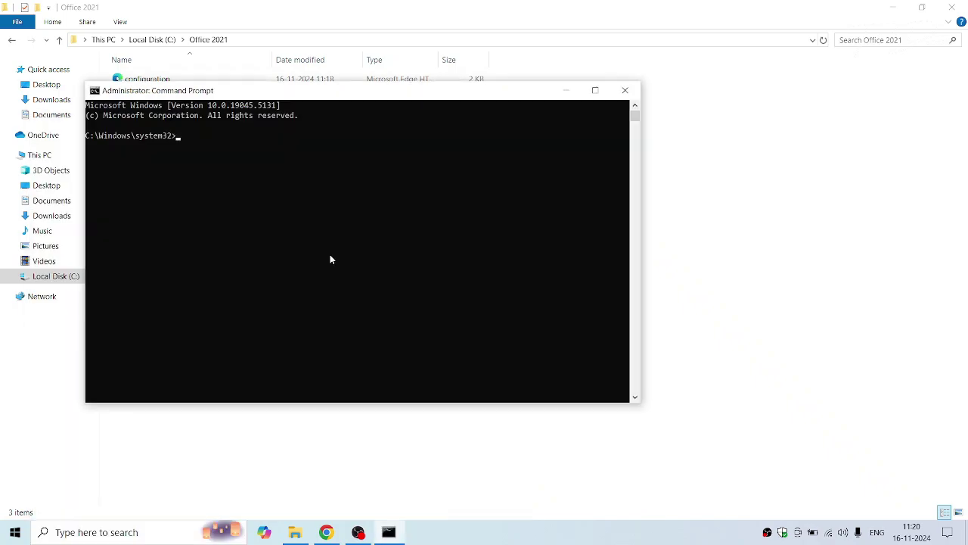
mouse_move(403, 96)
mouse_down()
mouse_move(488, 145)
mouse_move(517, 131)
mouse_up()
Step: Change into c:\Office 2021 and enter the setup /configure configuration.xml command
ctrl+scroll(509, 295, up, 2)
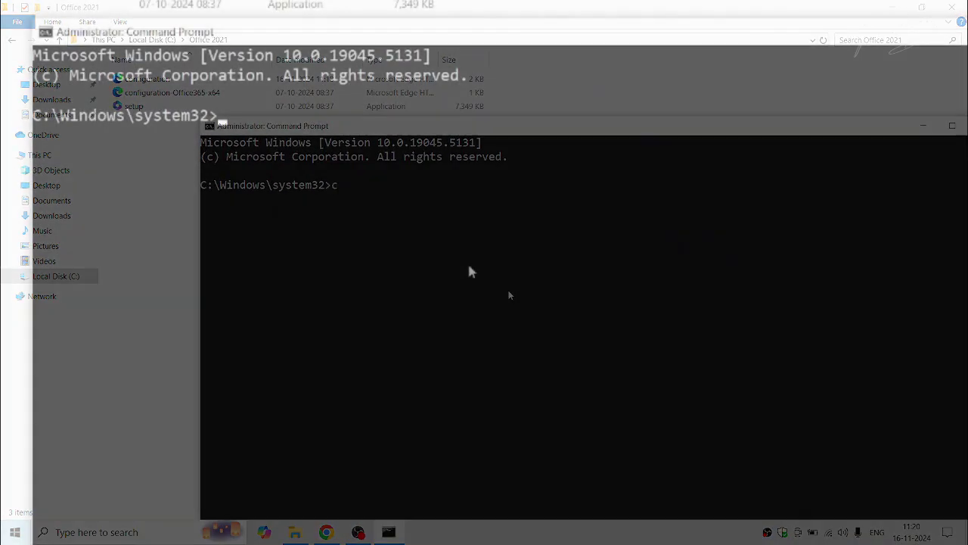
text(cd c:\Office 2021)
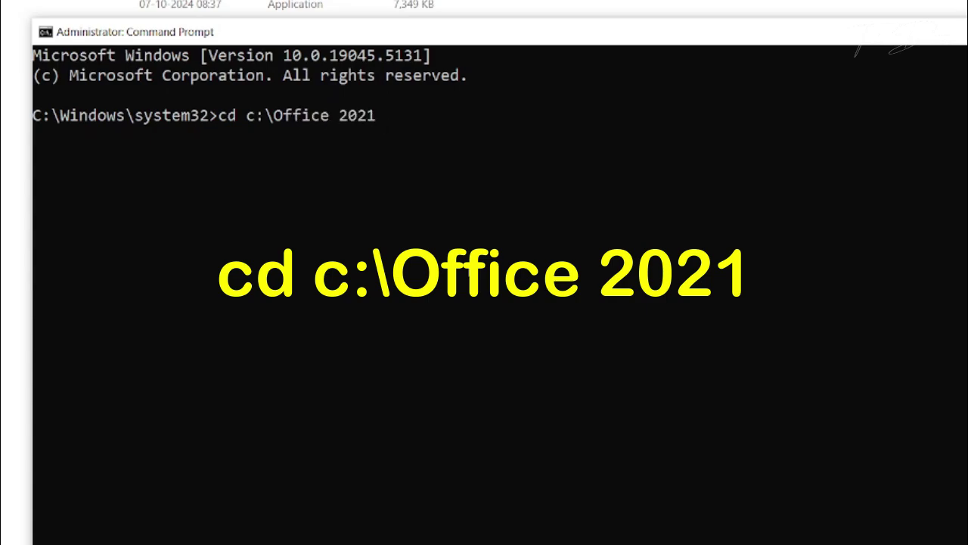
key(Return)
text(setup /con)
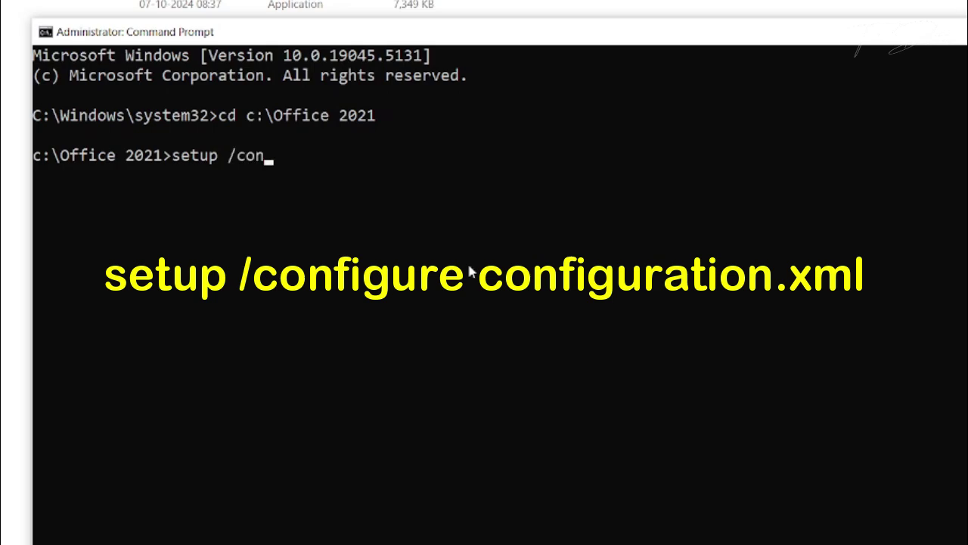
text(figure conf)
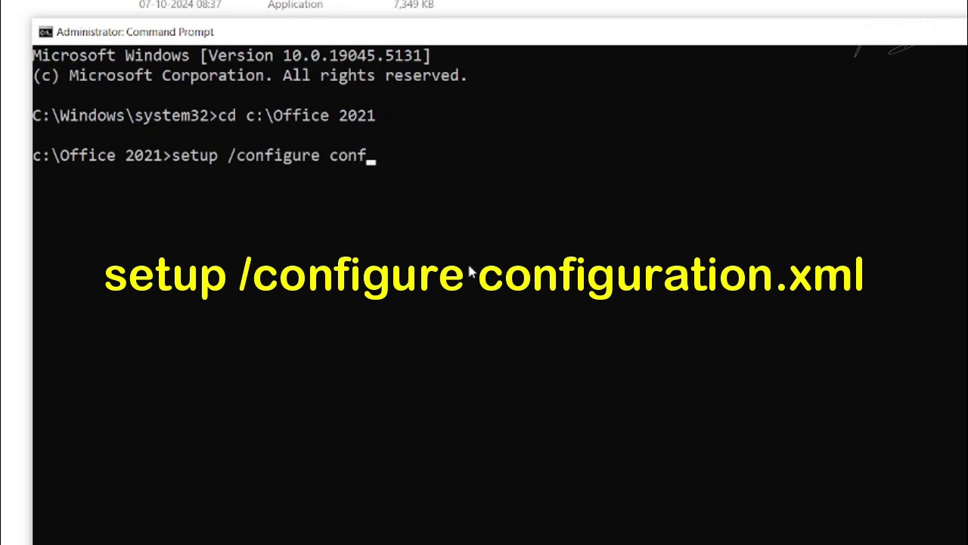
text(iguration.xml)
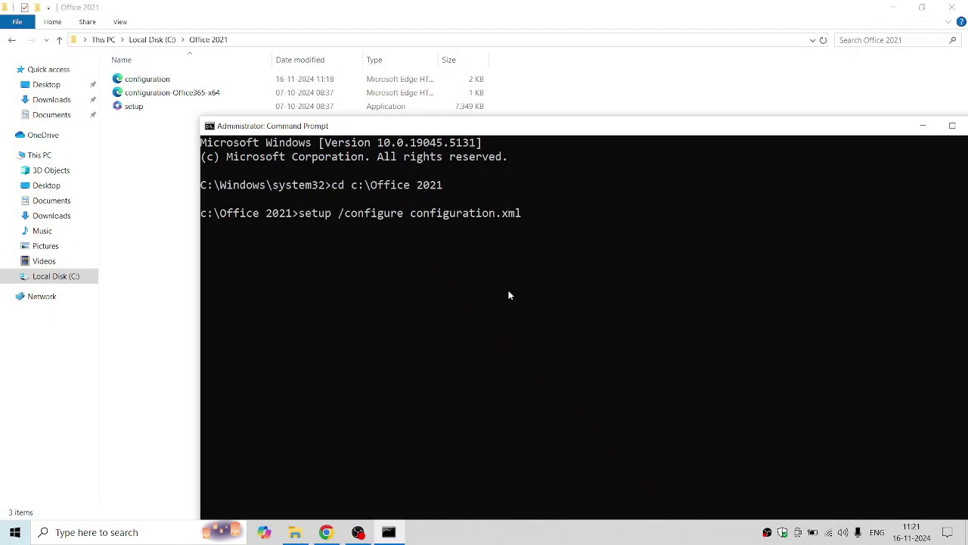
Step: Run setup /configure configuration.xml and minimize the windows while Office installs
key(Return)
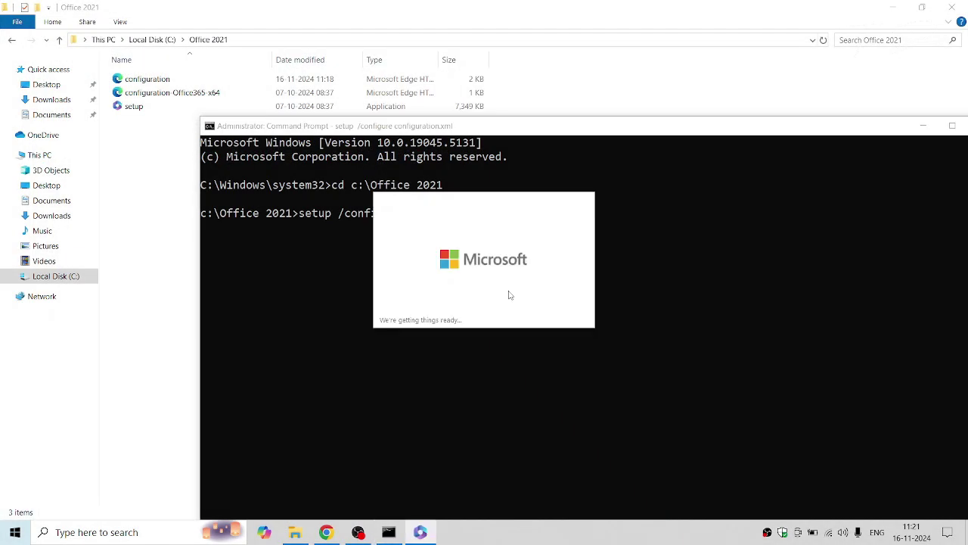
click(923, 125)
click(893, 7)
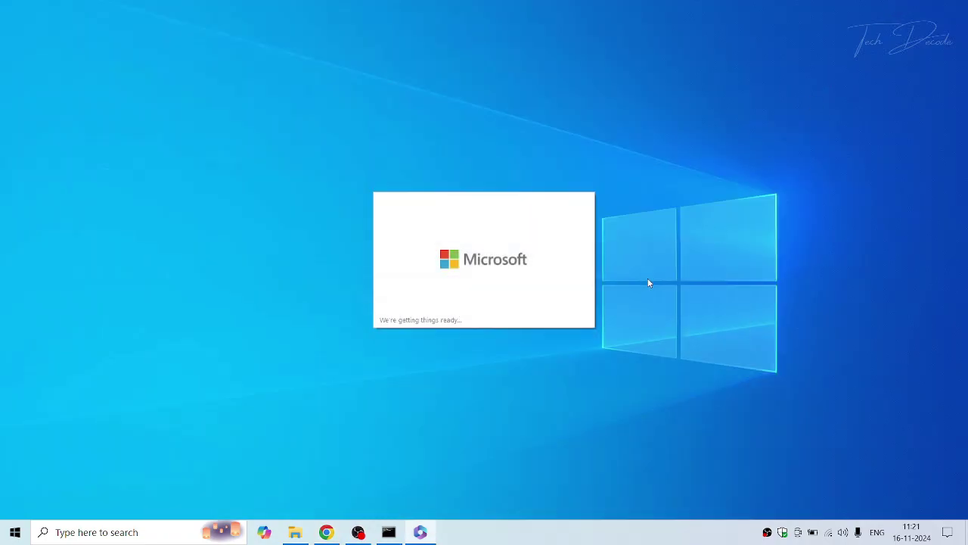